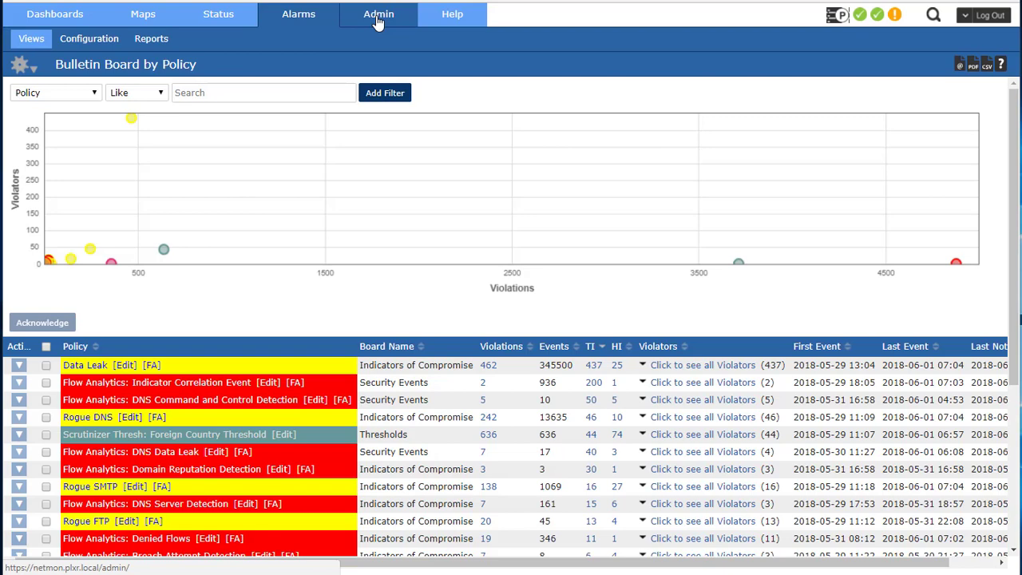
Step: Leave the policy bulletin board for the Admin area and expand its Settings pages list
click(378, 21)
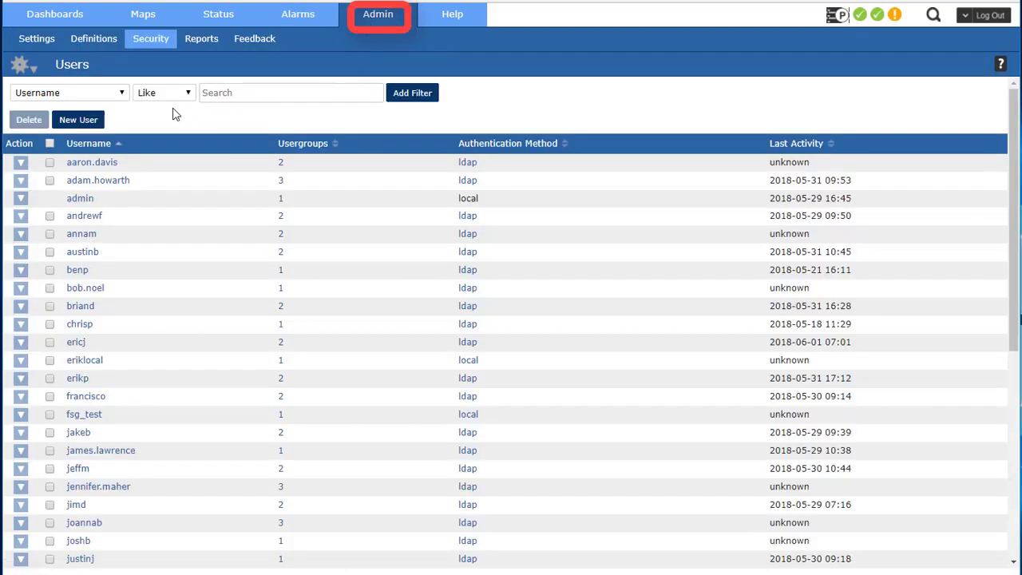
click(37, 39)
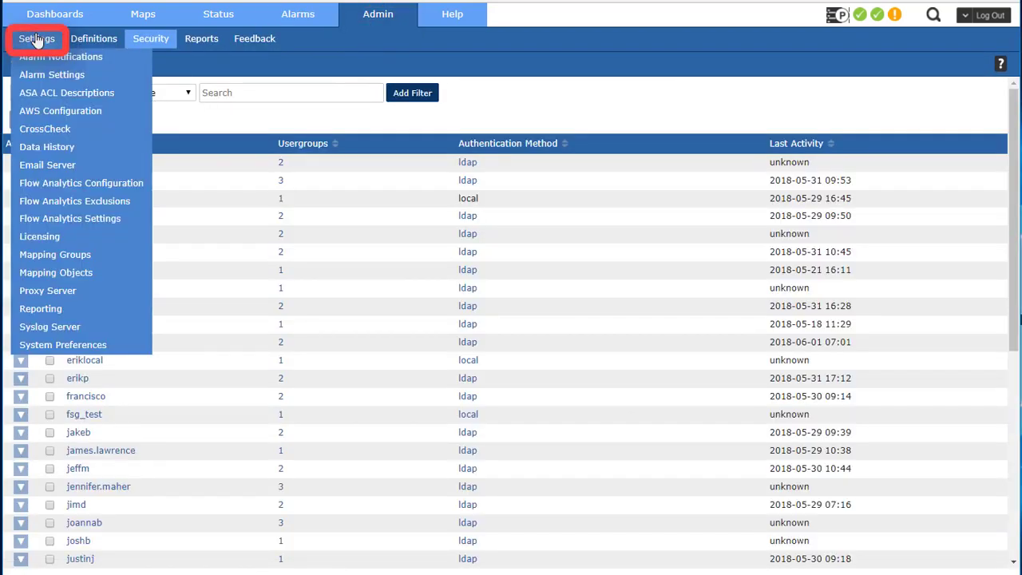
click(57, 148)
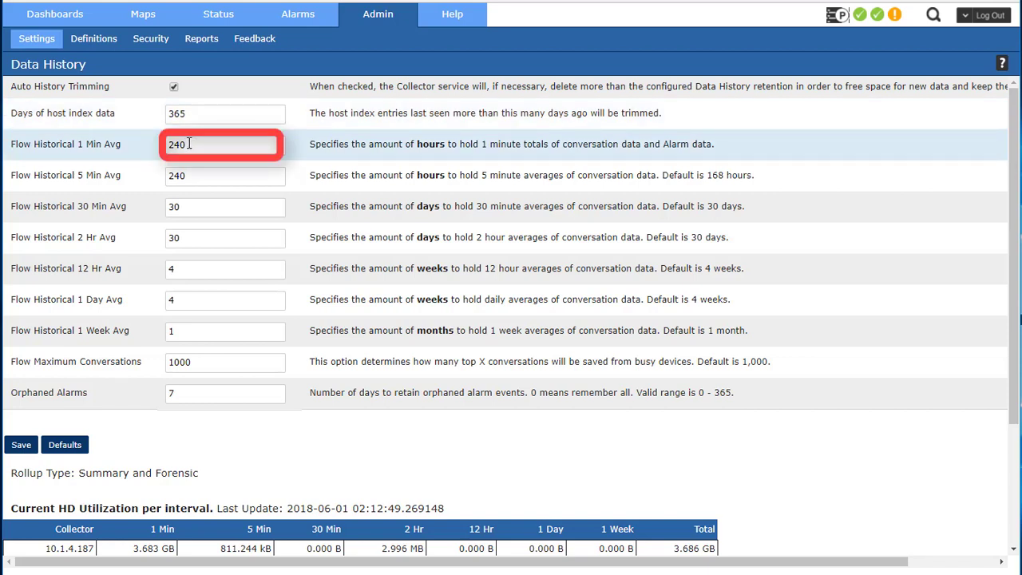
double_click(189, 144)
click(205, 149)
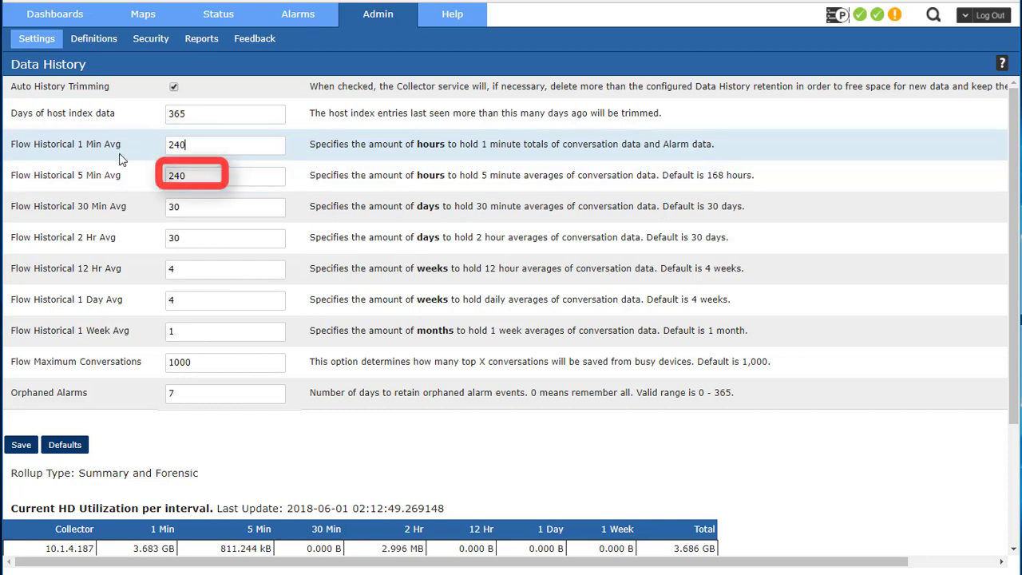
drag(121, 175, 84, 175)
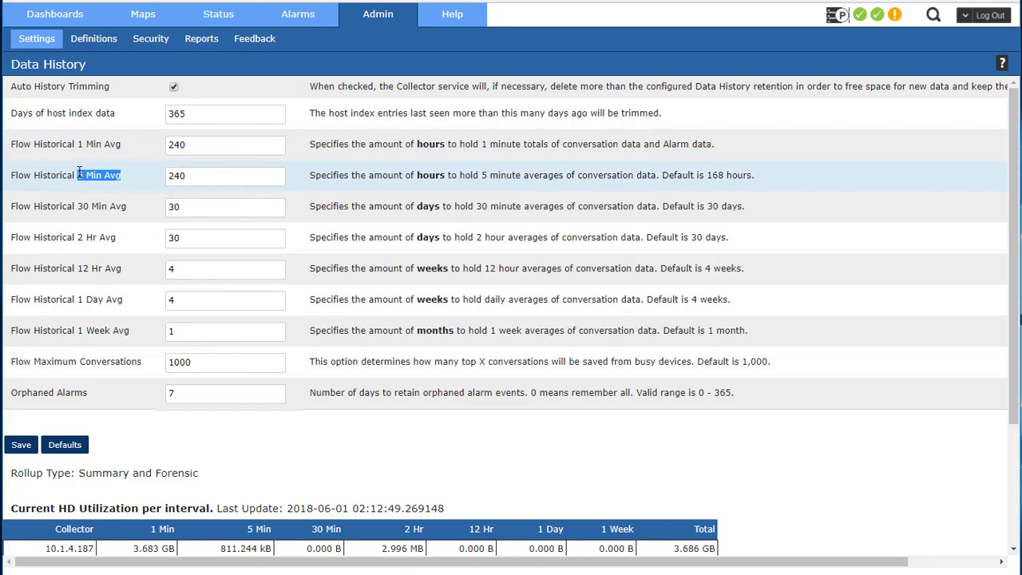
click(102, 176)
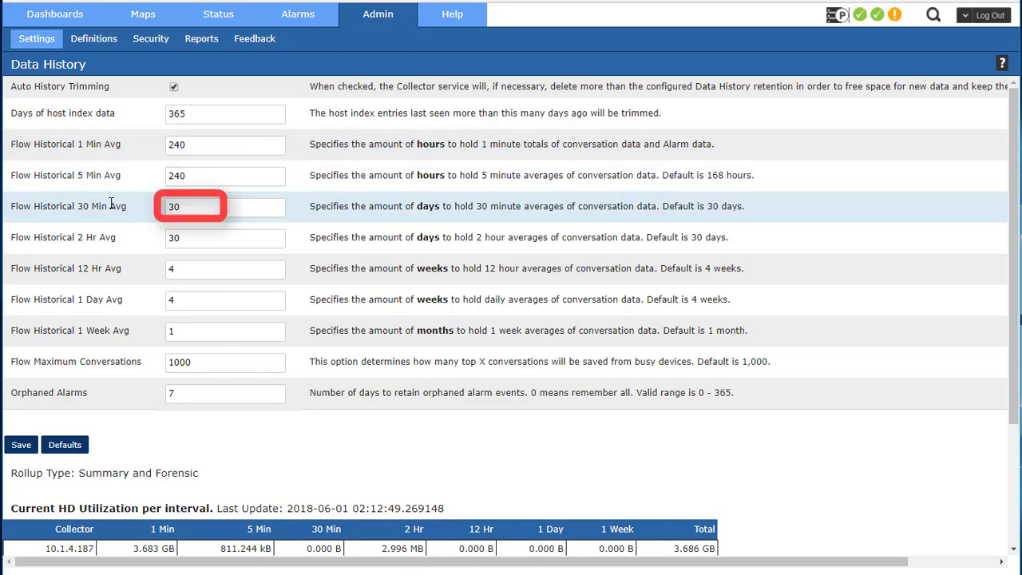
drag(114, 206, 56, 206)
drag(96, 237, 67, 237)
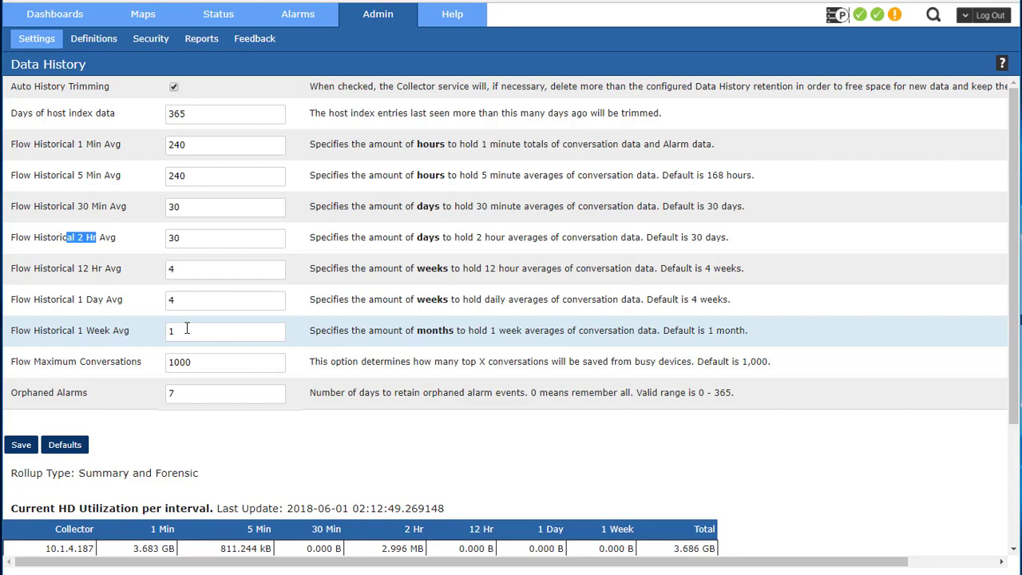
double_click(211, 363)
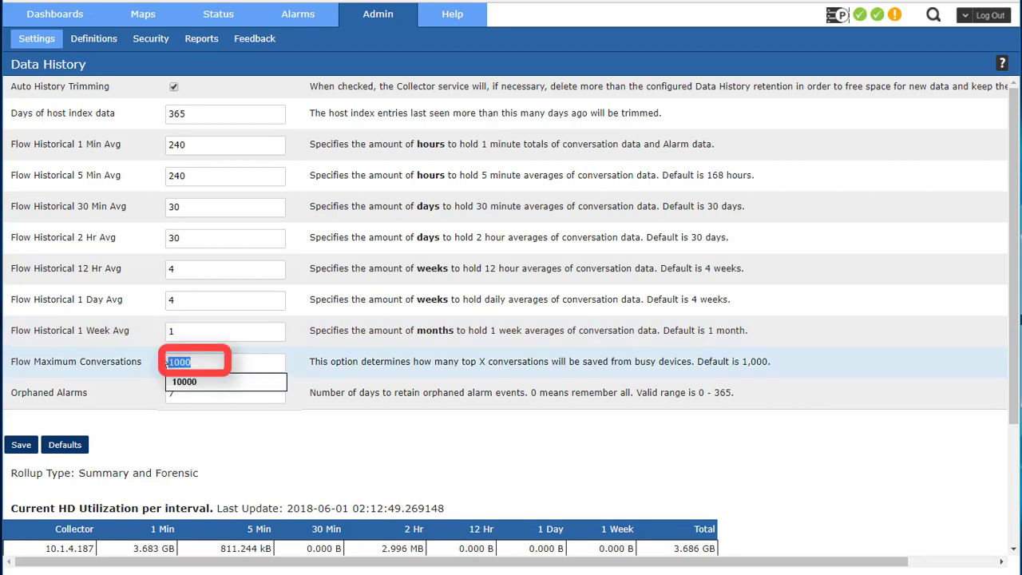
click(414, 360)
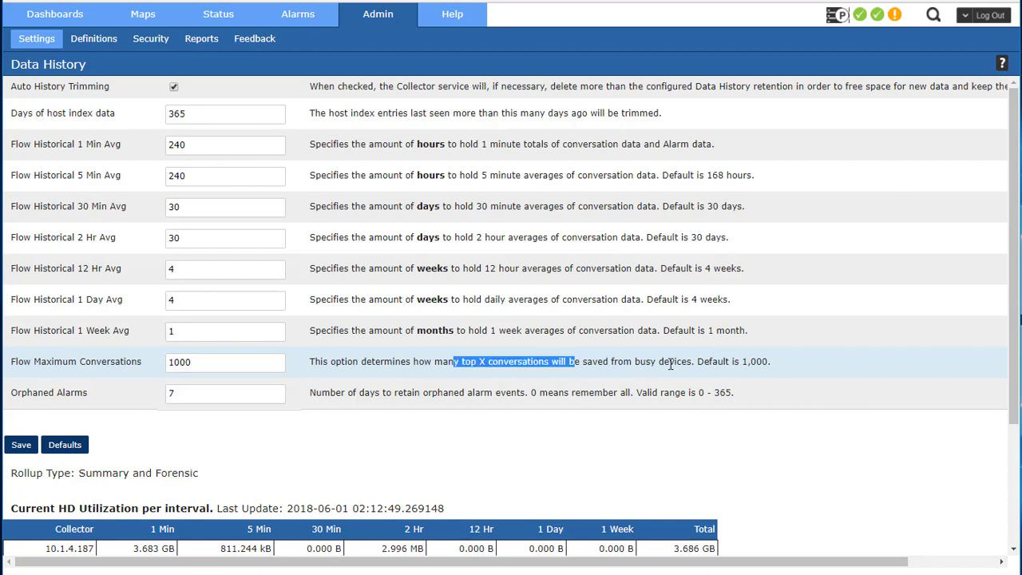
drag(742, 361, 770, 362)
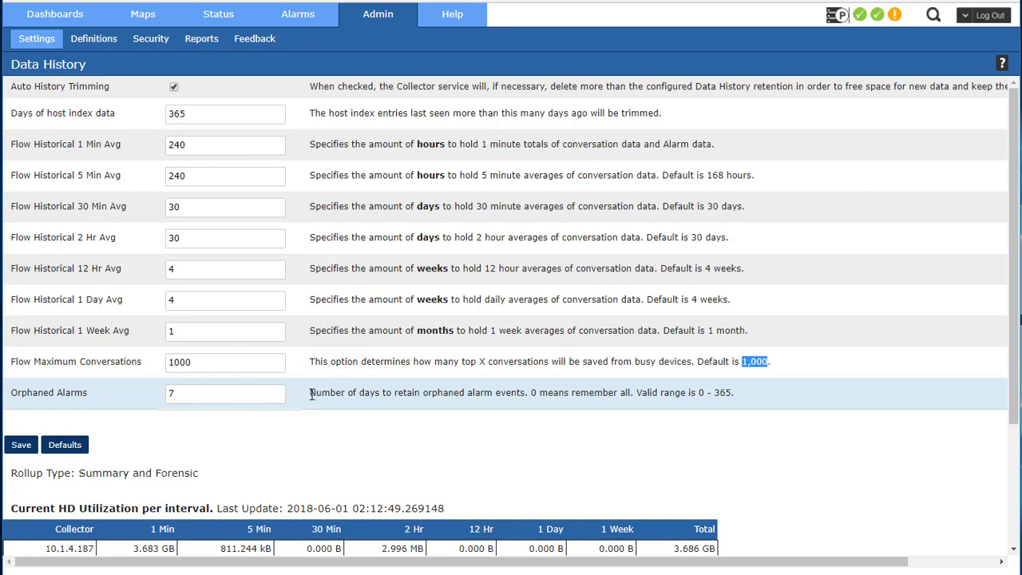
click(177, 393)
double_click(178, 393)
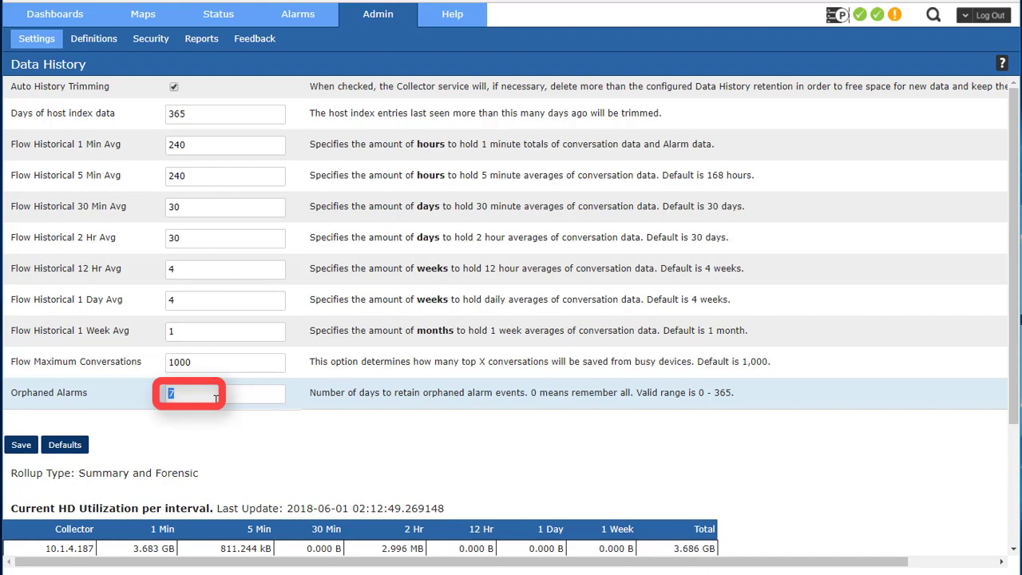
scroll(192, 365, down, 2)
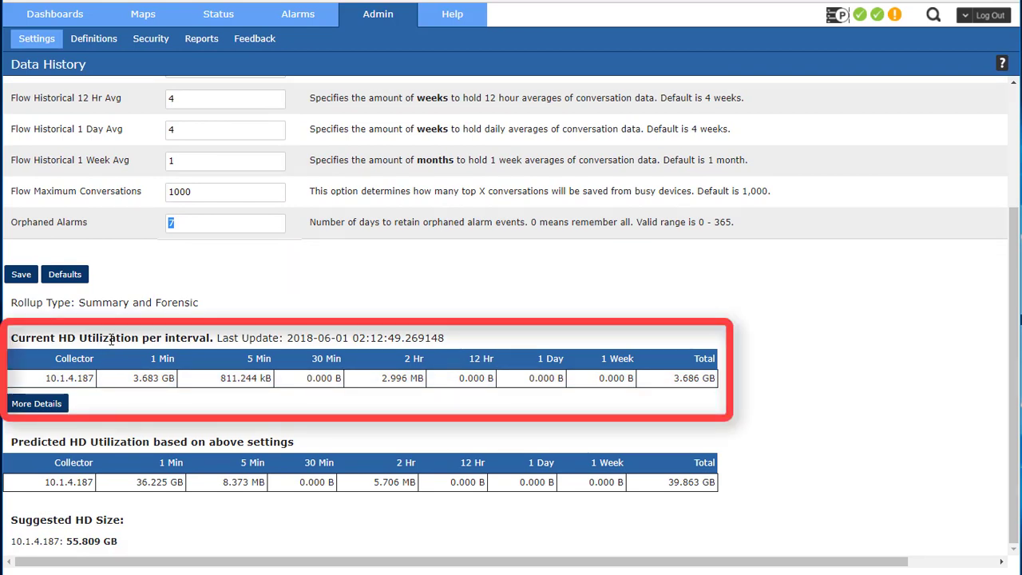
drag(111, 339, 199, 336)
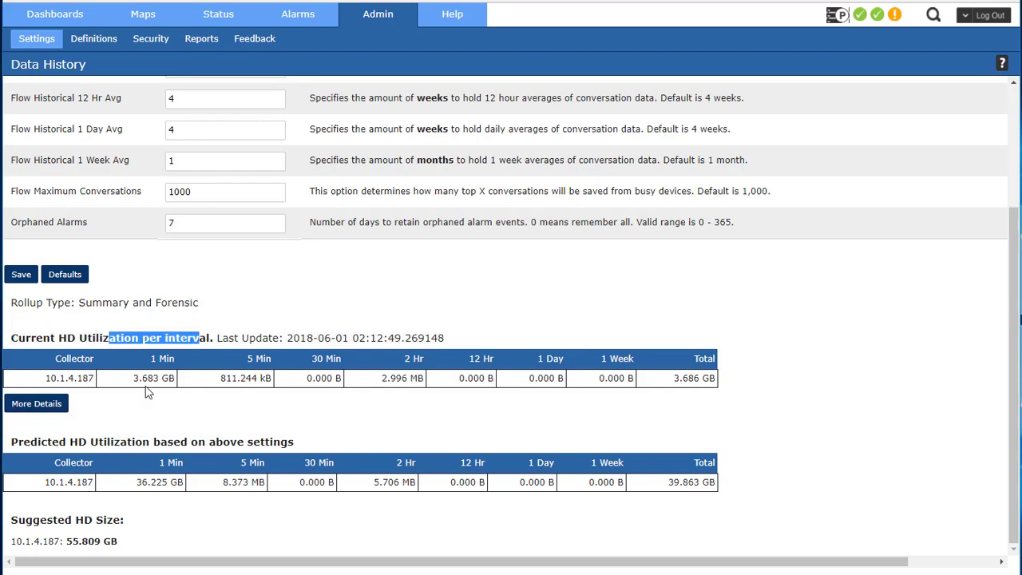
mouse_move(91, 441)
mouse_down()
mouse_move(32, 440)
mouse_move(90, 441)
mouse_up()
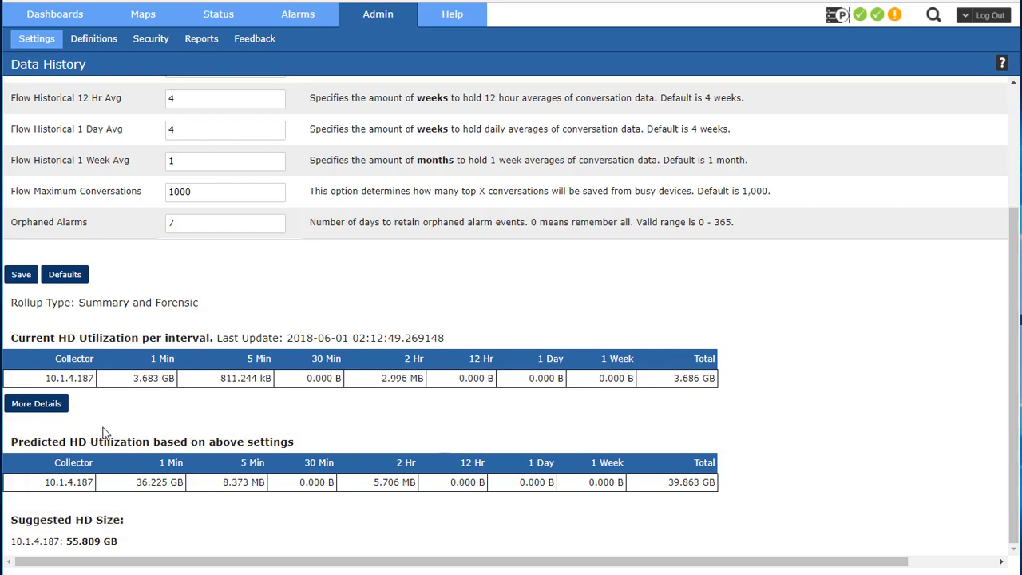
scroll(107, 429, up, 3)
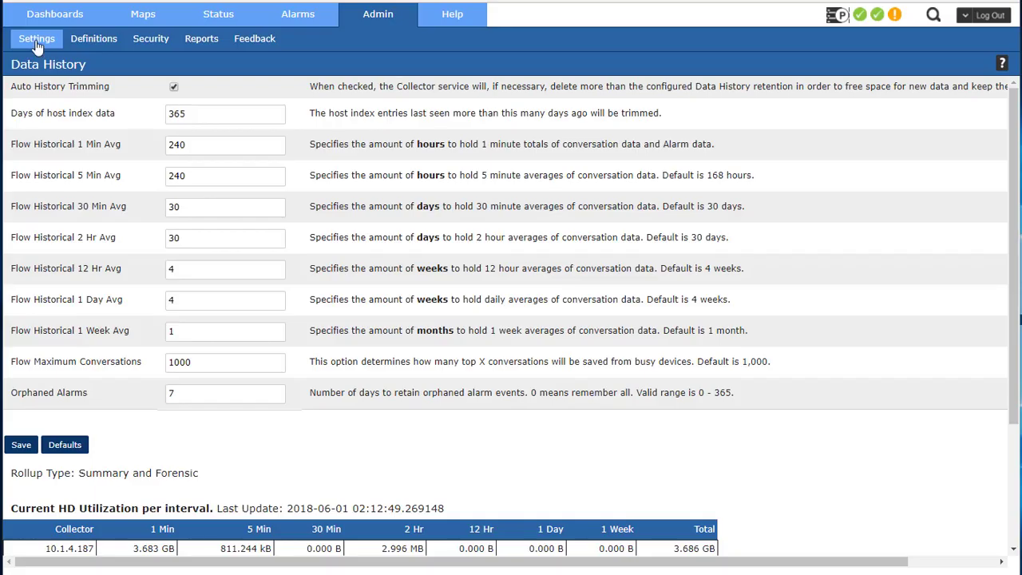
Step: Tick the DNS Resolve checkbox on the Admin System Preferences page
click(37, 42)
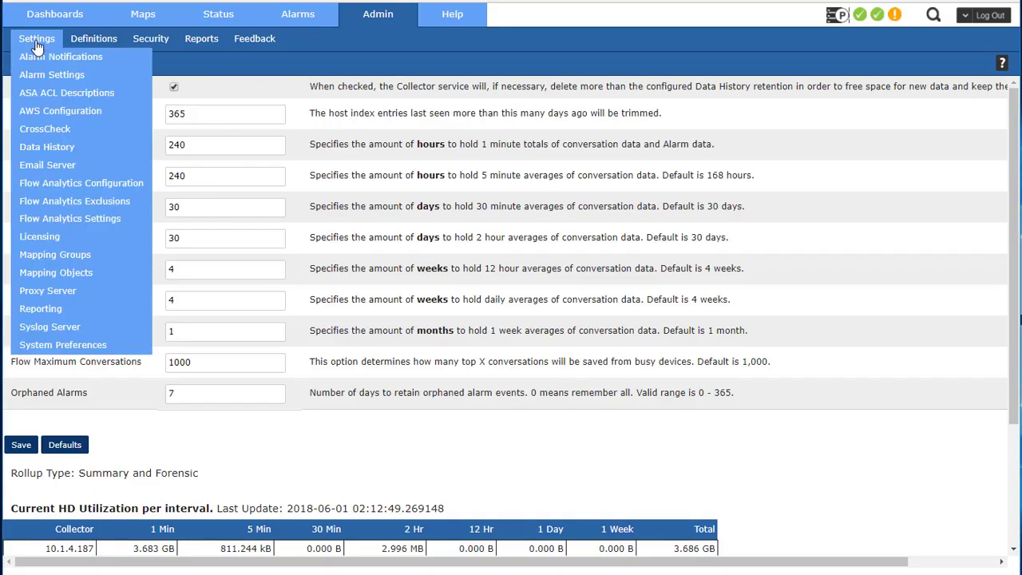
click(70, 345)
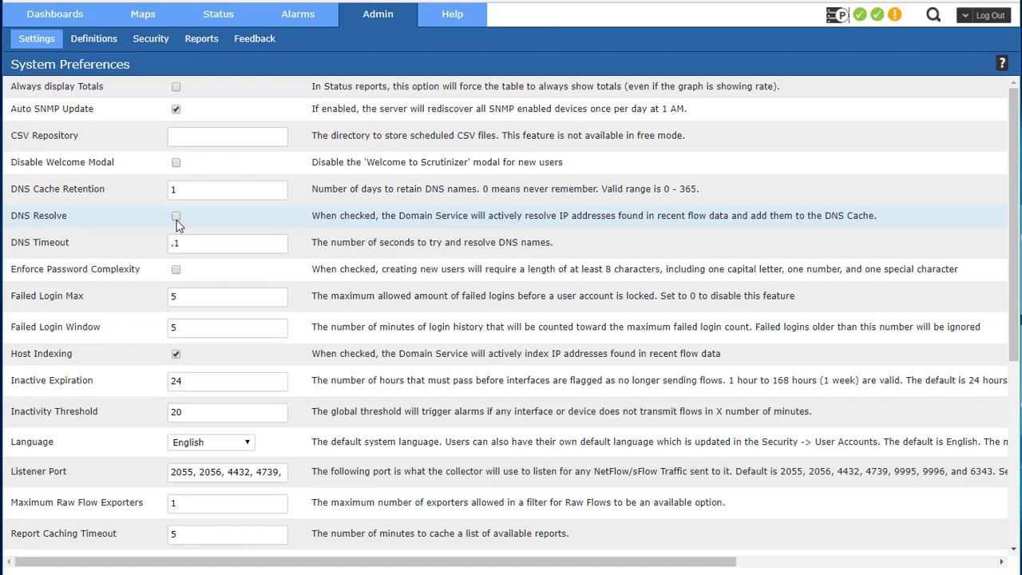
click(177, 218)
Step: Open the saved 'aba test' report from the Status Saved reports folder
click(218, 16)
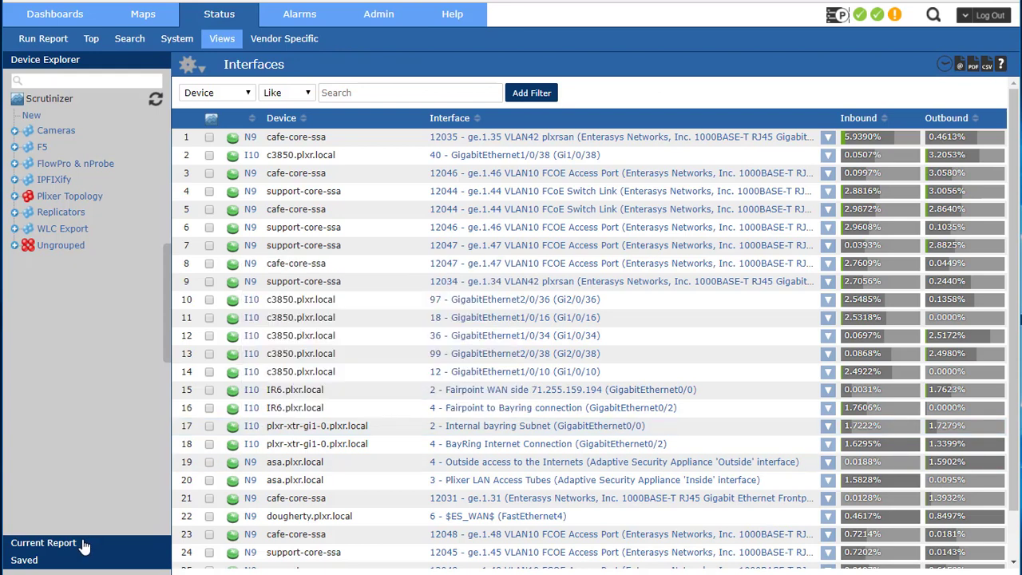
click(25, 560)
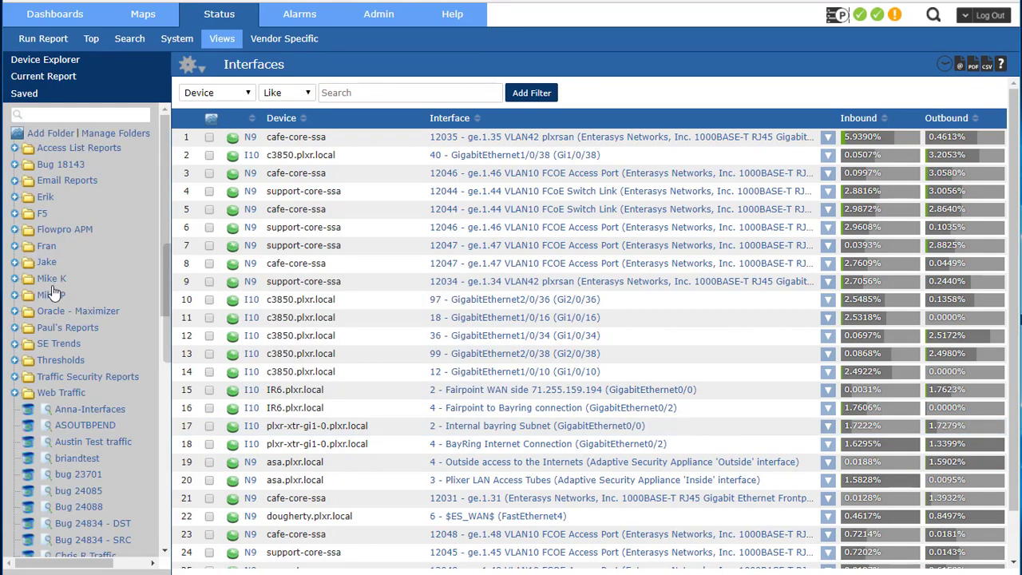
click(52, 294)
click(77, 311)
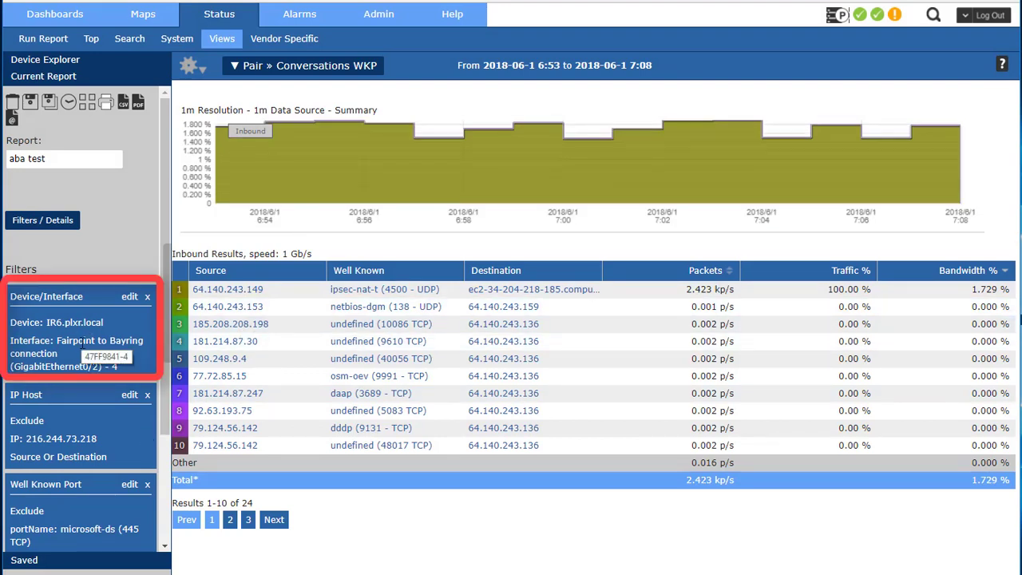
Step: Review its interface filter and excluded host 216.244.73.218 and microsoft-ds port filters
drag(82, 342, 124, 341)
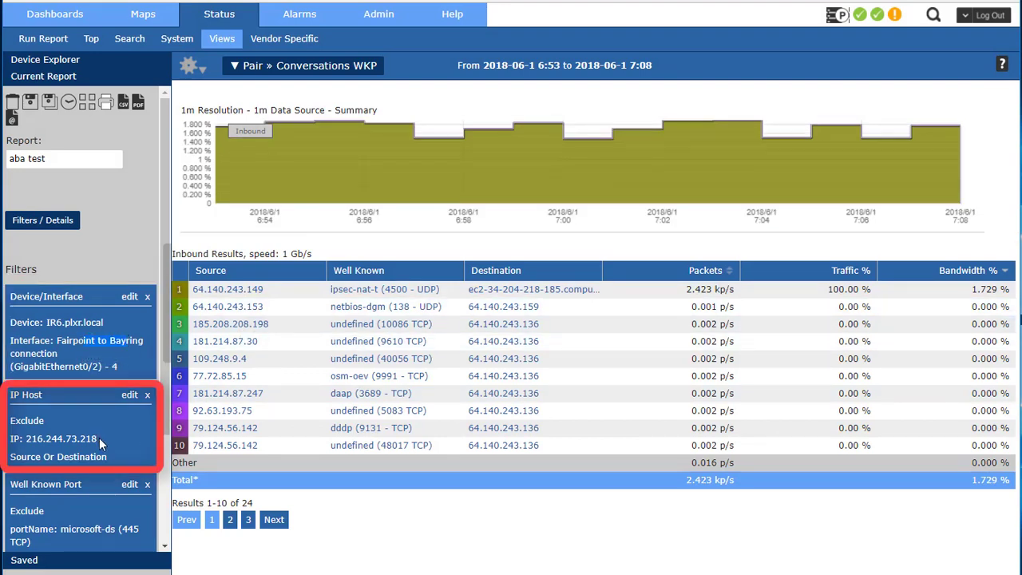
drag(99, 437, 39, 438)
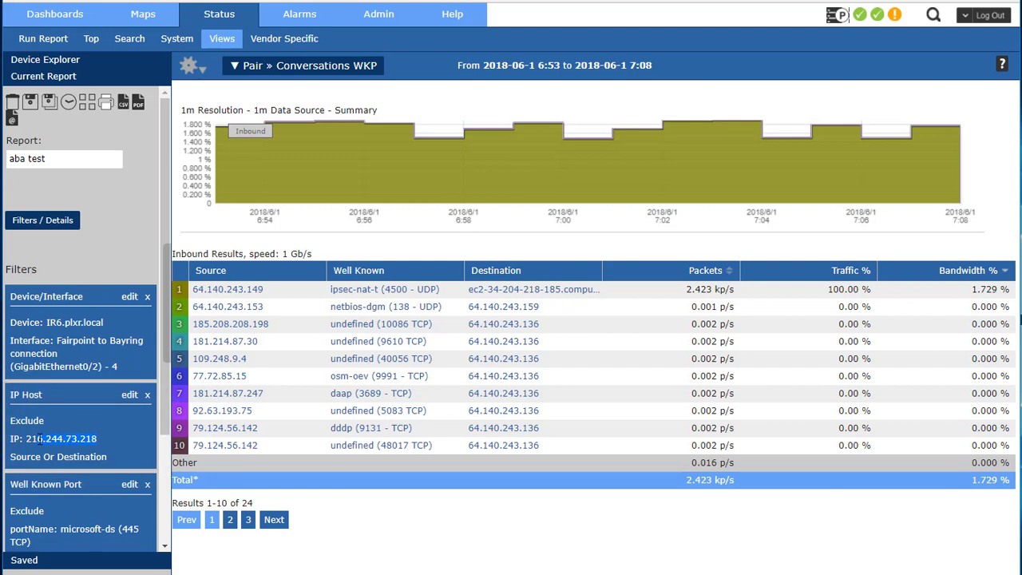
drag(60, 529, 140, 529)
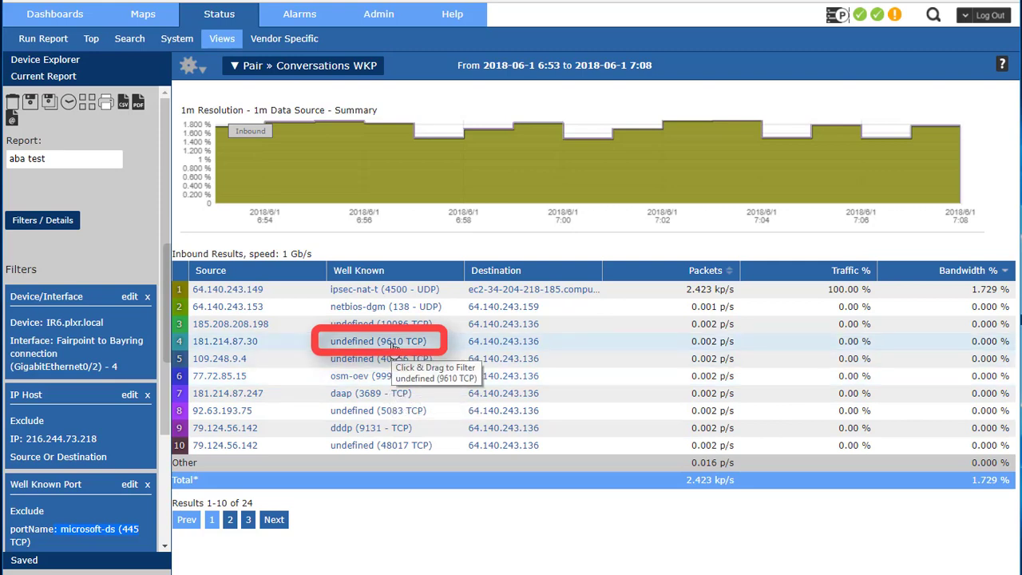
Step: Change the report's alert threshold from 85 to 1 in Filters / Details
drag(387, 343, 93, 336)
click(44, 220)
click(602, 175)
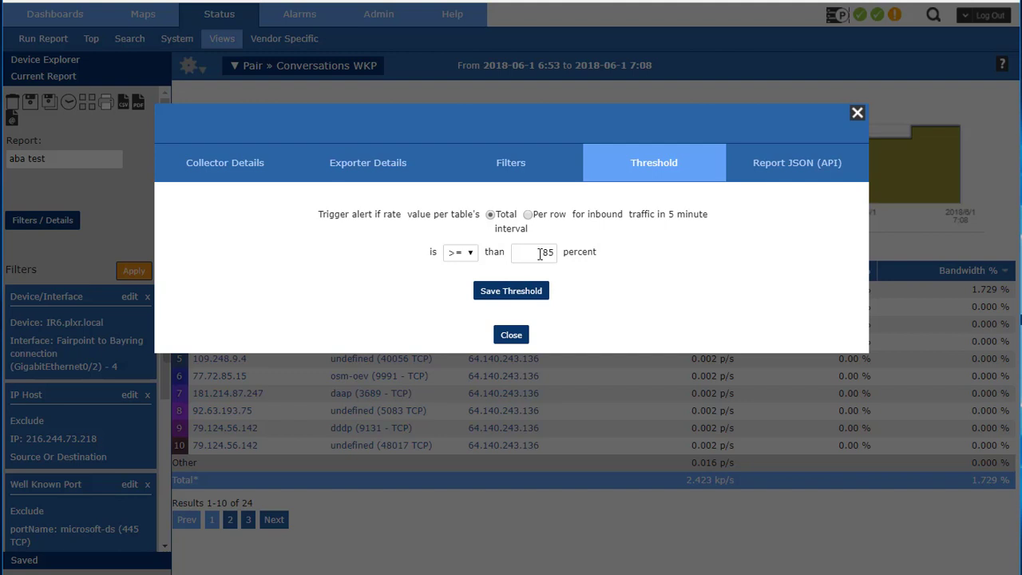
drag(542, 252, 565, 252)
text(1)
click(499, 330)
Step: Switch the report's display units from Bandwidth % to Bits
click(198, 70)
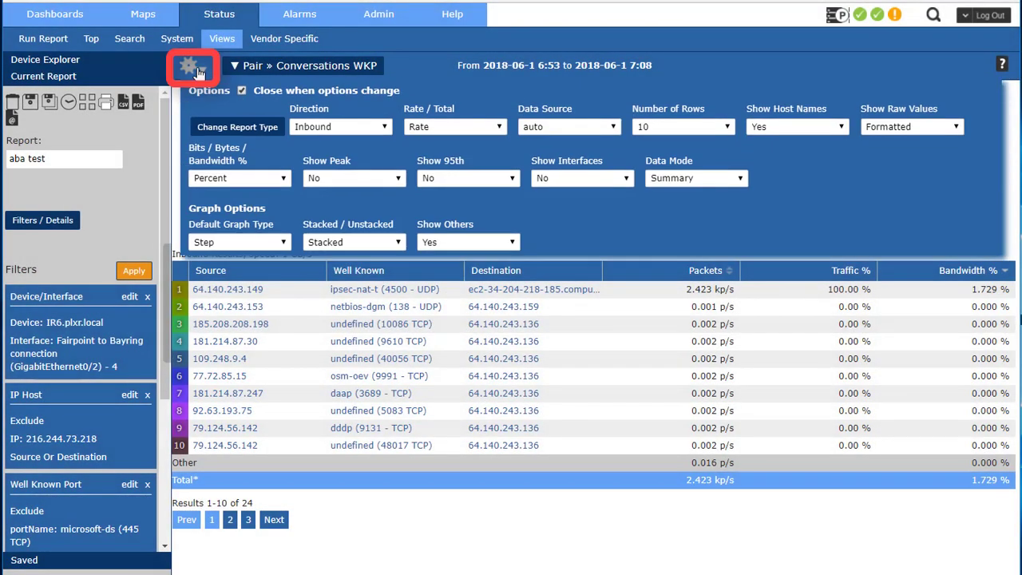
click(238, 179)
click(234, 198)
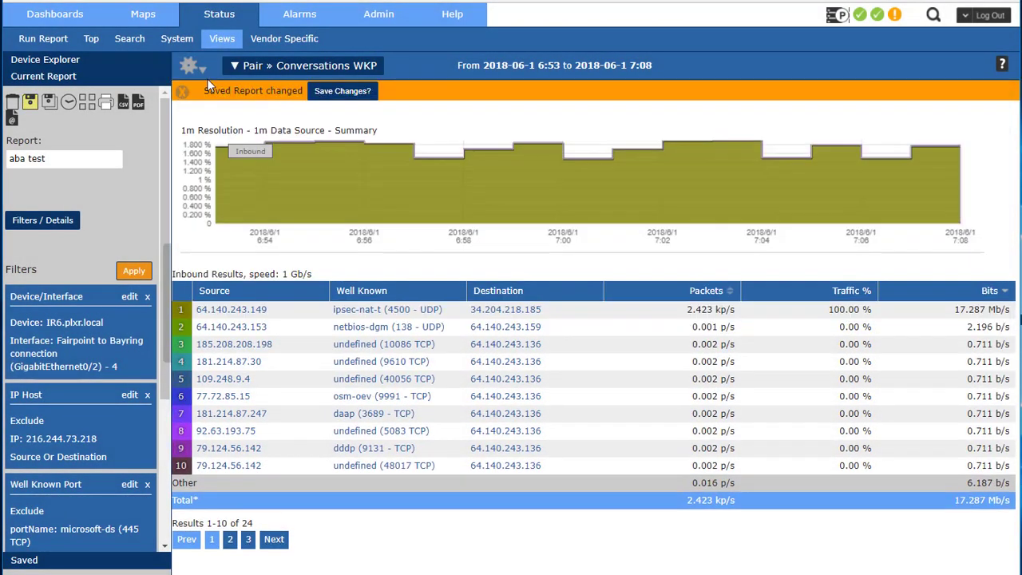
Step: Re-enter the inbound threshold as 1, now measured in bits
click(36, 221)
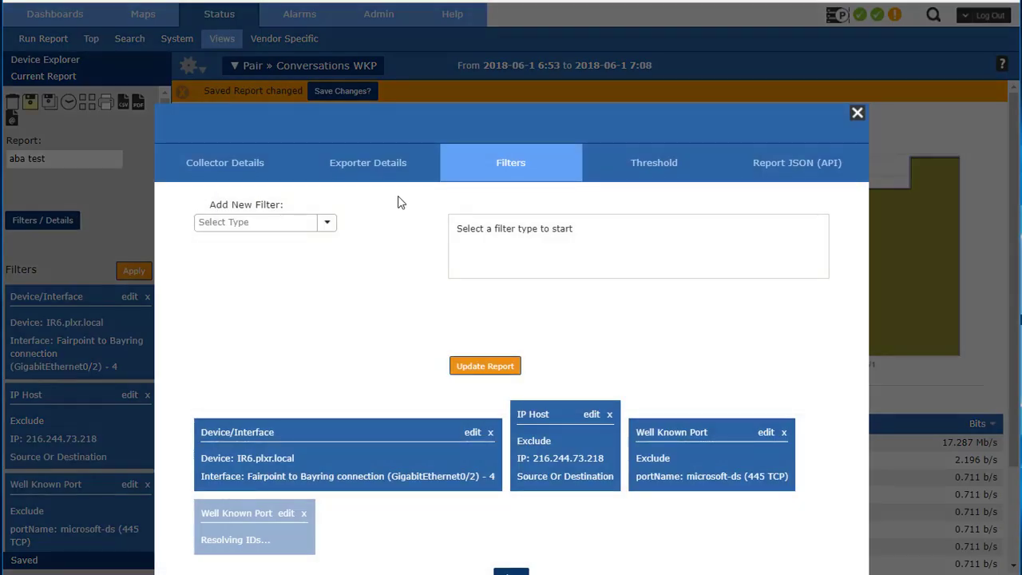
click(626, 165)
click(571, 256)
drag(544, 254, 508, 248)
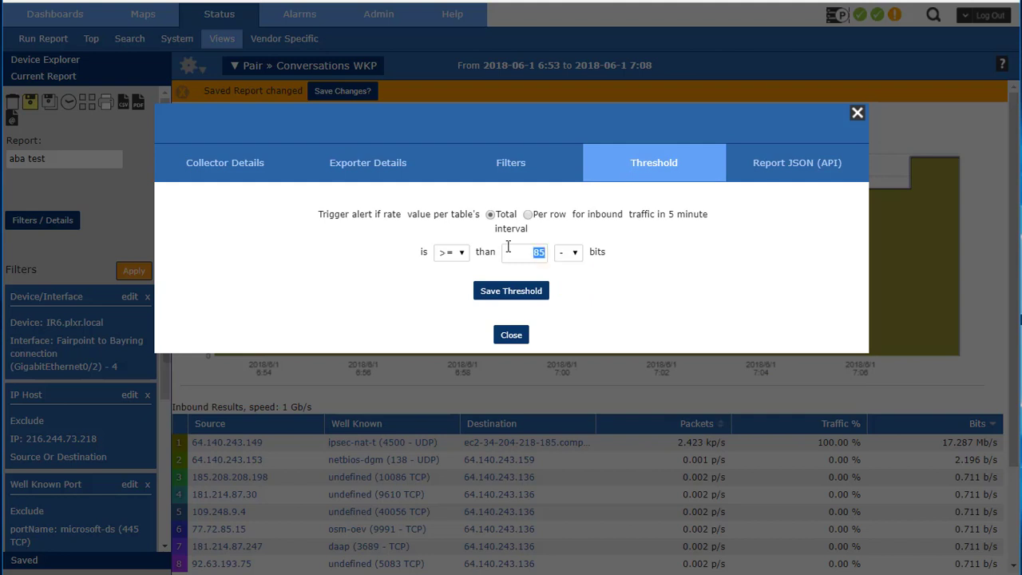
text(1)
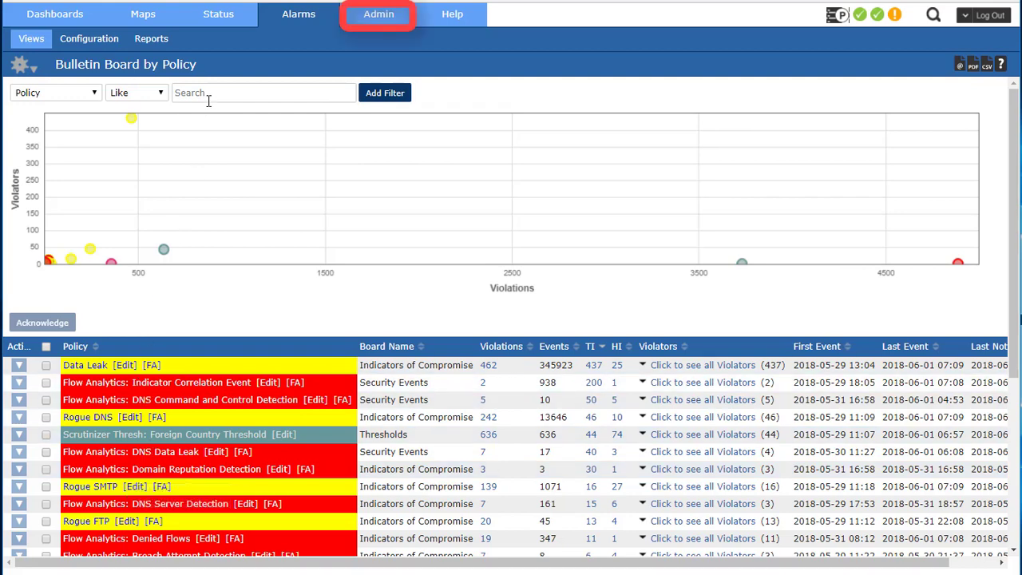
Step: Open Admin > Settings > Flow Analytics Configuration and scroll through the detection algorithms
click(373, 22)
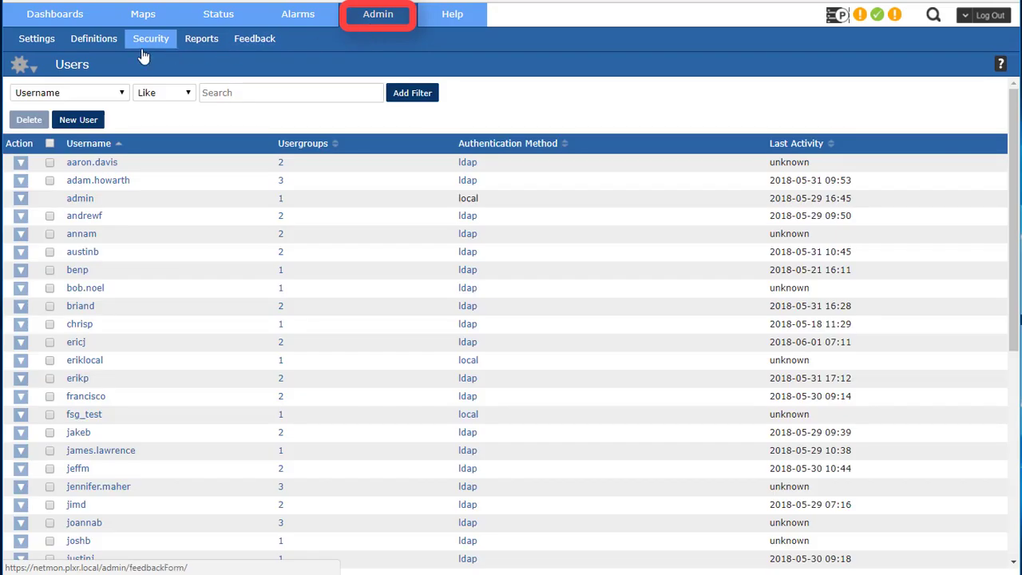
click(49, 44)
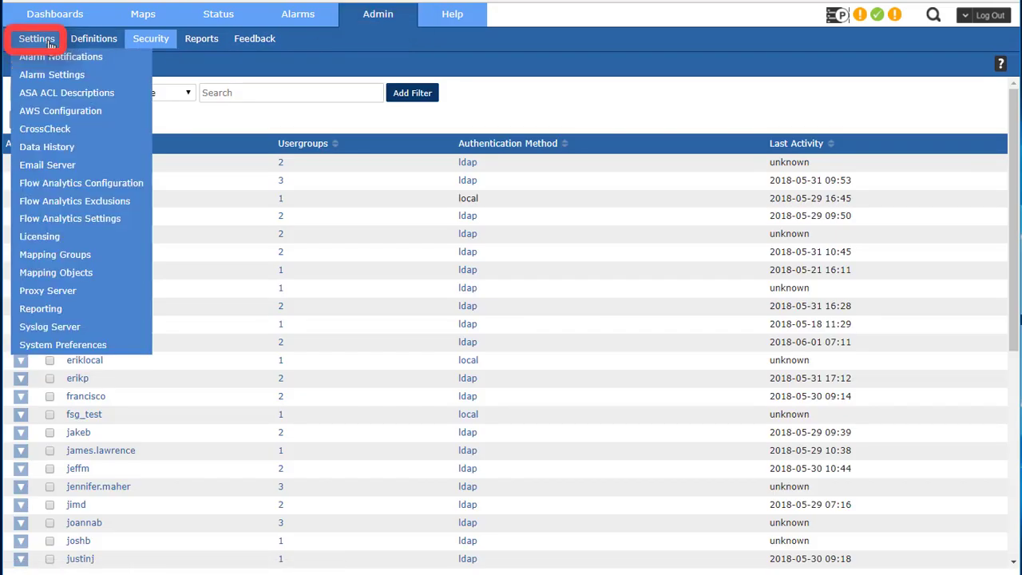
click(71, 186)
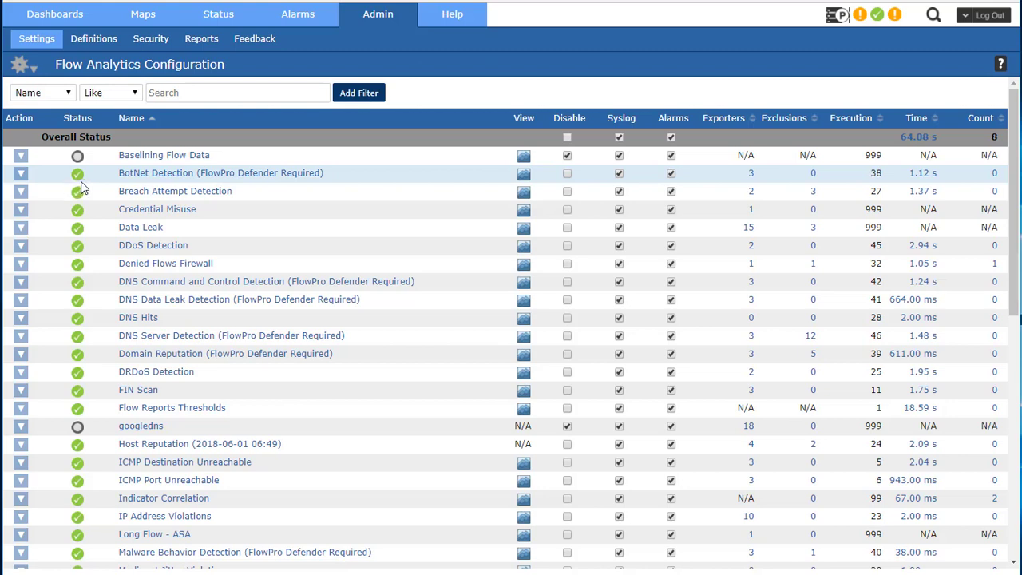
mouse_move(163, 177)
scroll(164, 177, down, 5)
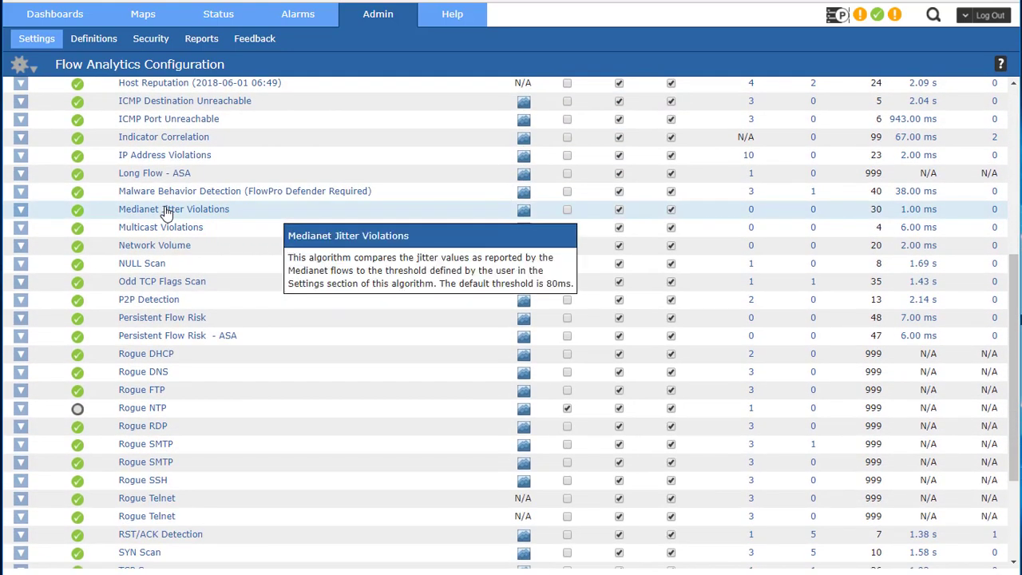
scroll(166, 212, up, 5)
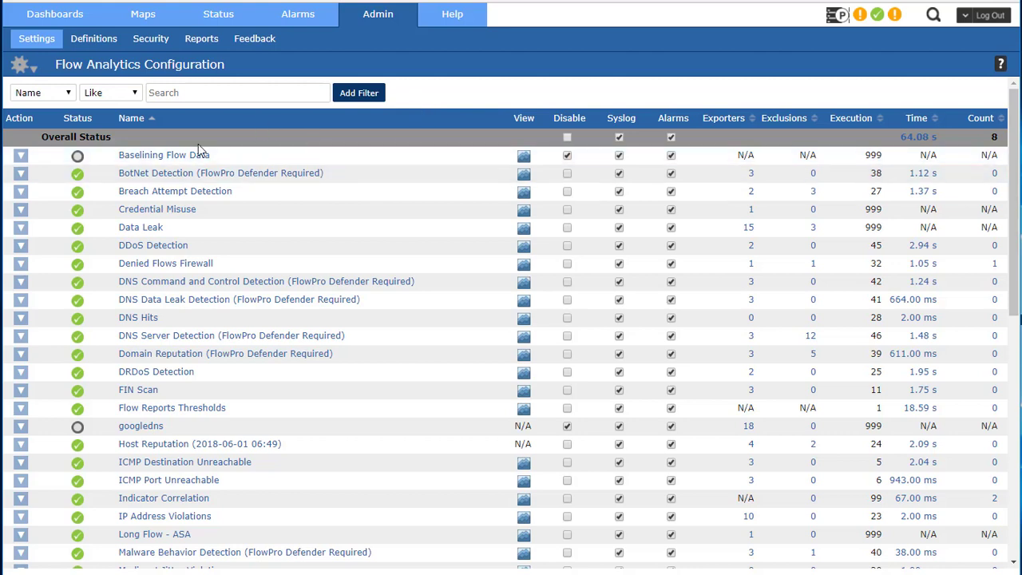
mouse_move(152, 195)
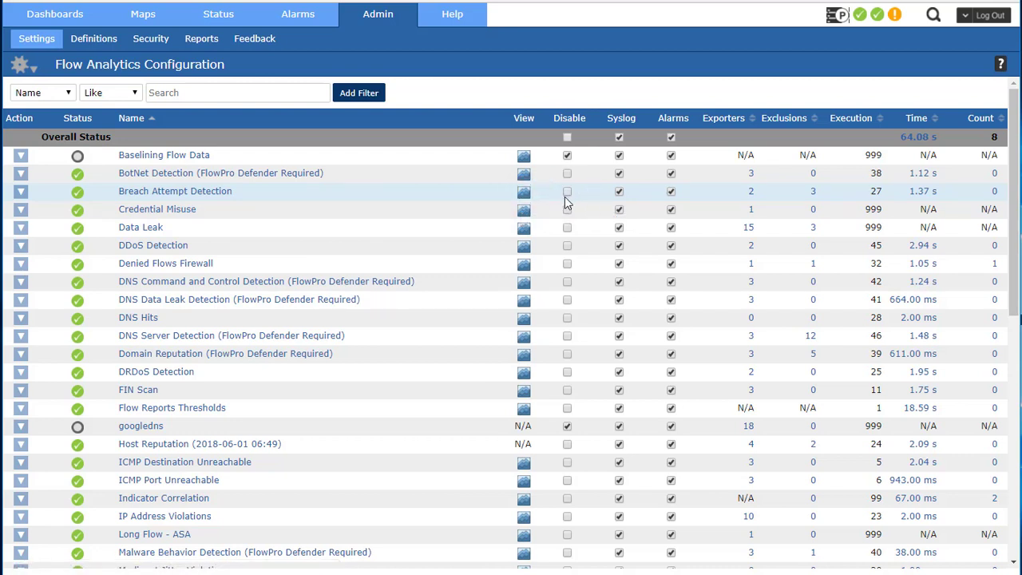
click(619, 191)
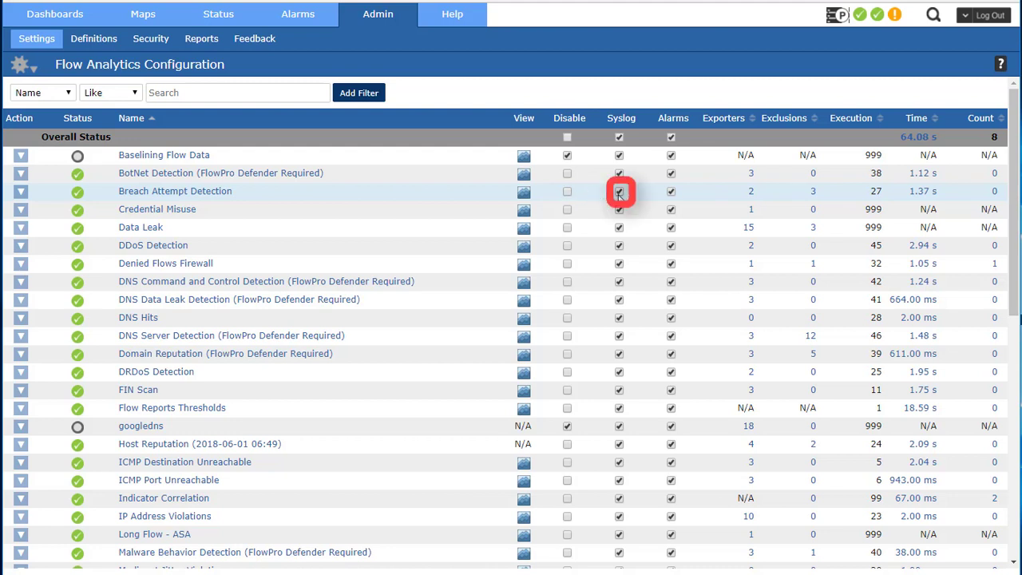
click(671, 192)
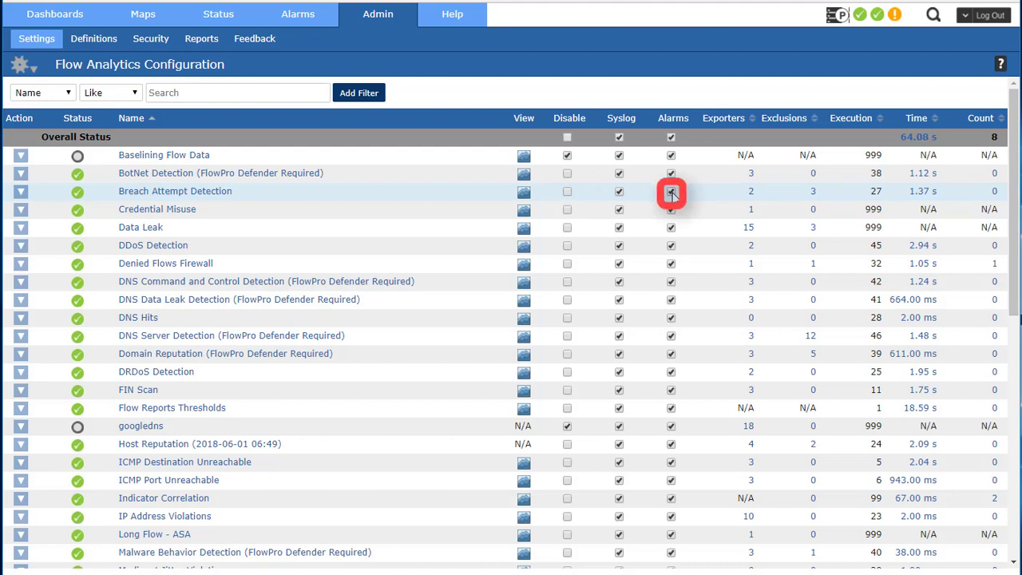
click(751, 191)
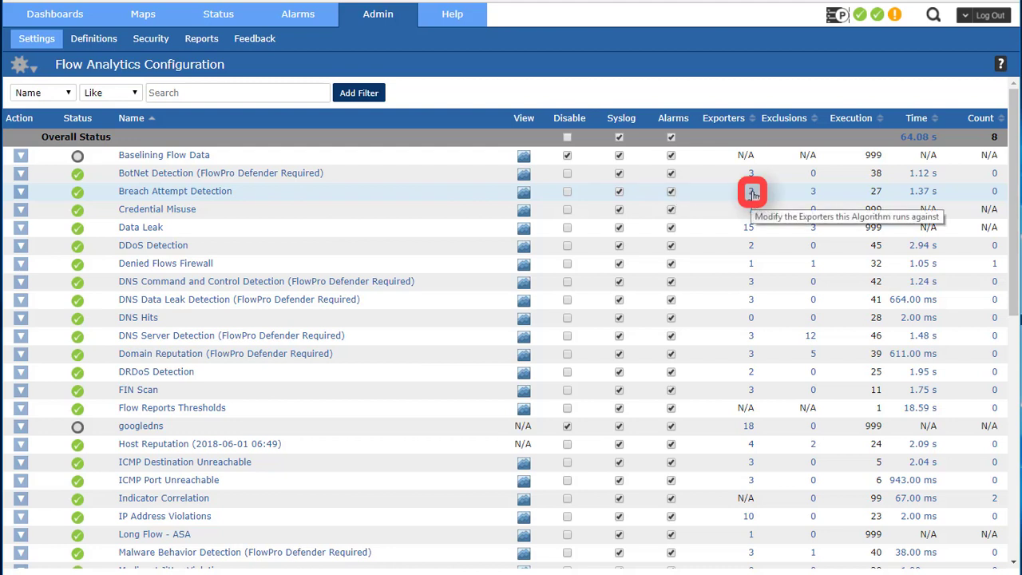
click(813, 192)
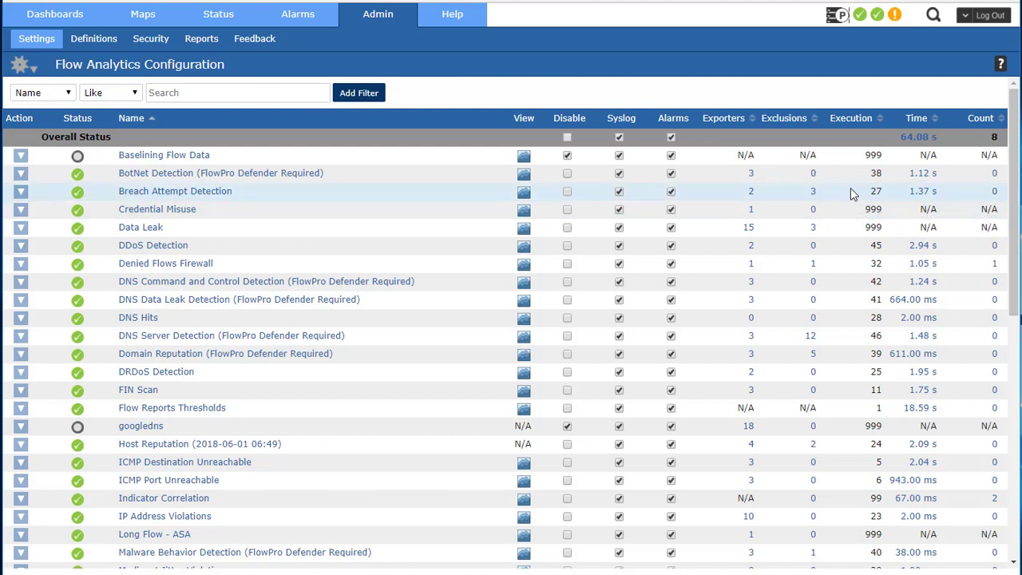
click(875, 190)
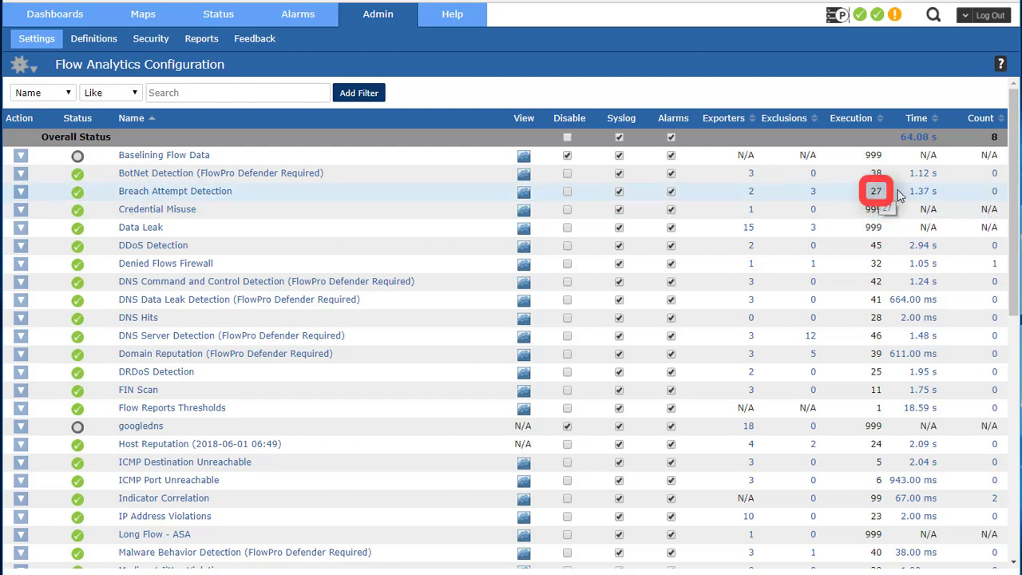
click(923, 192)
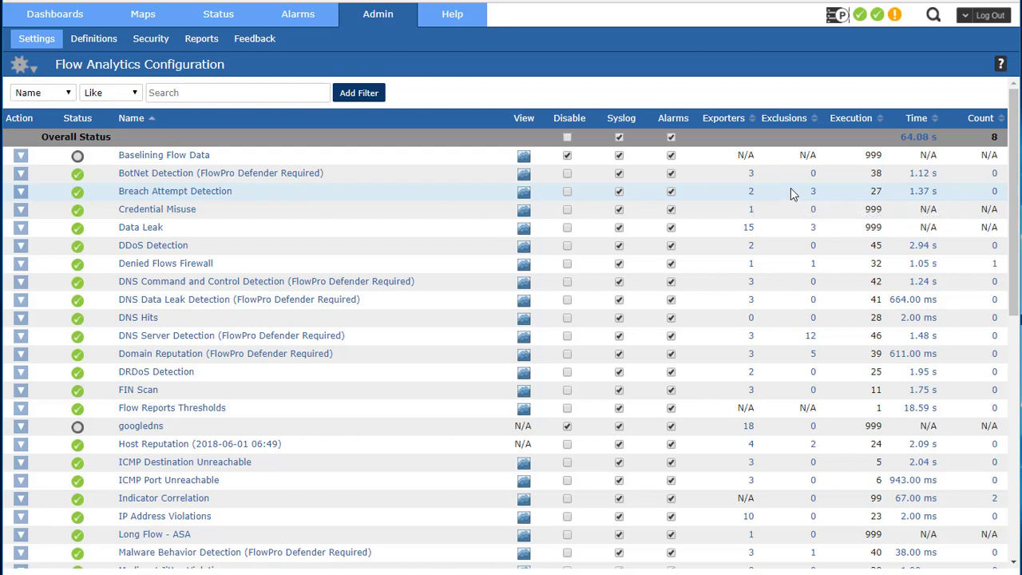
click(995, 193)
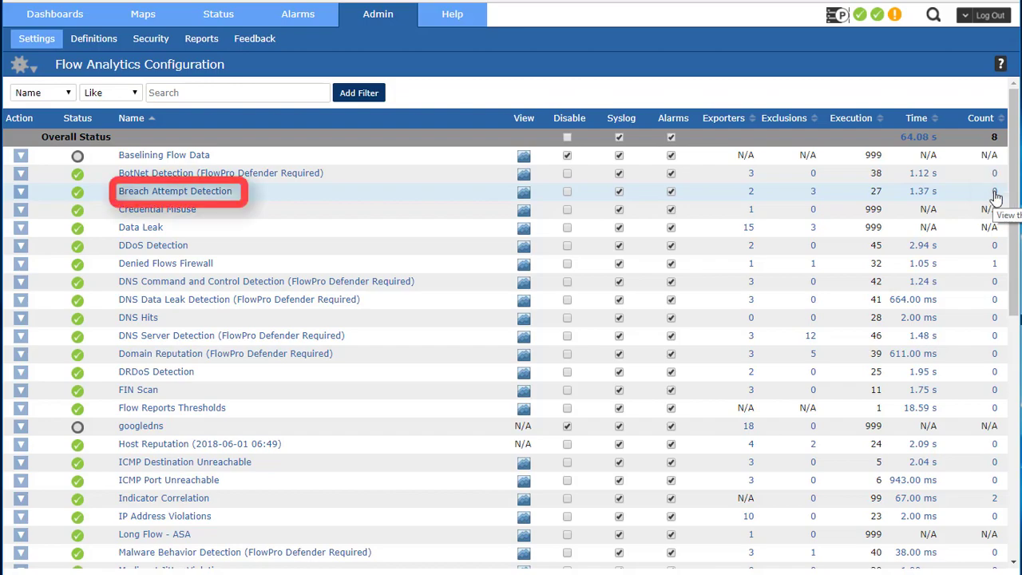
Step: Review Breach Attempt Detection's exporters, moving 3850-stack-sales toward included, then view Exclusions
click(995, 196)
click(388, 156)
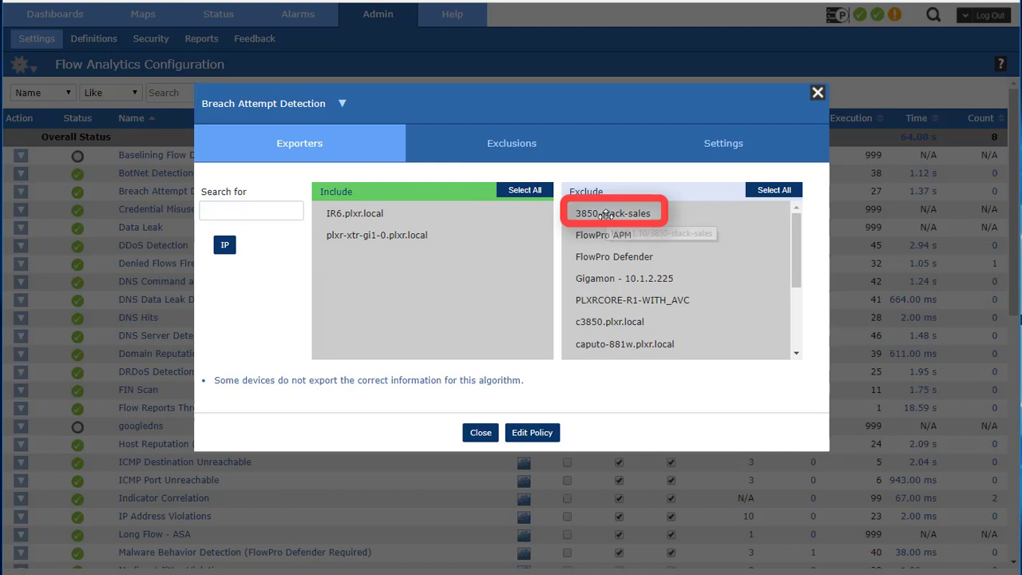
drag(608, 214, 607, 254)
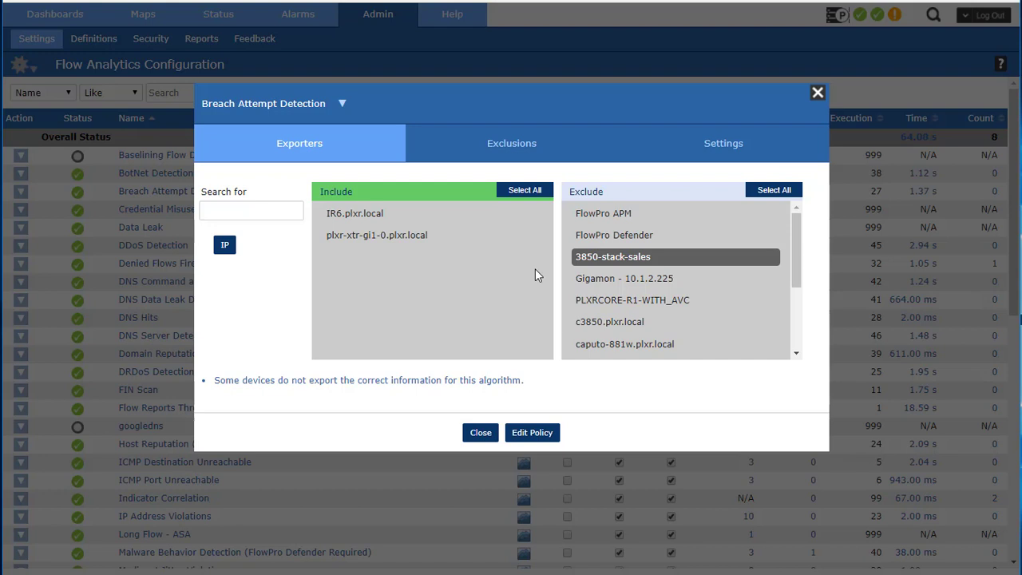
click(511, 144)
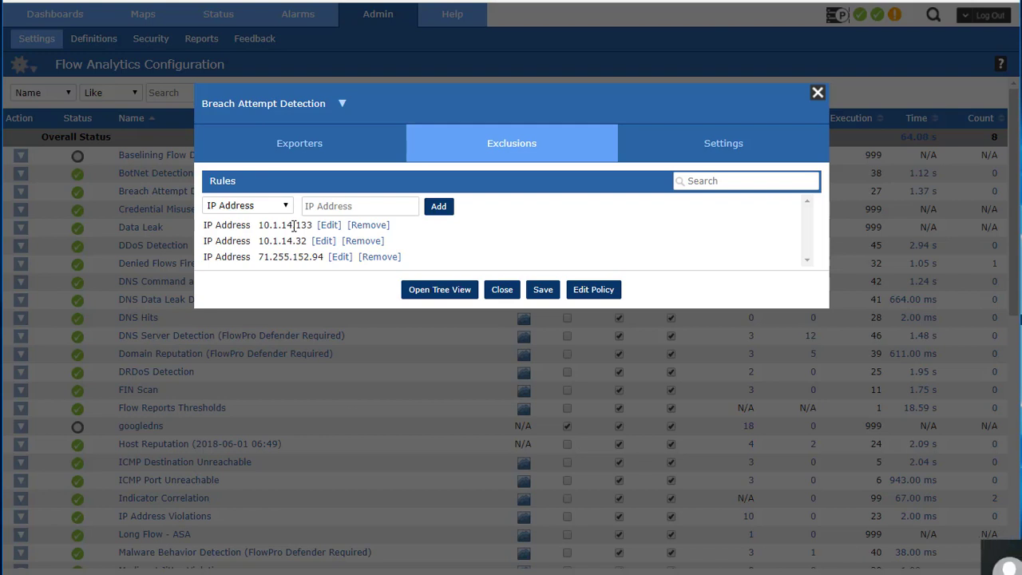
click(285, 209)
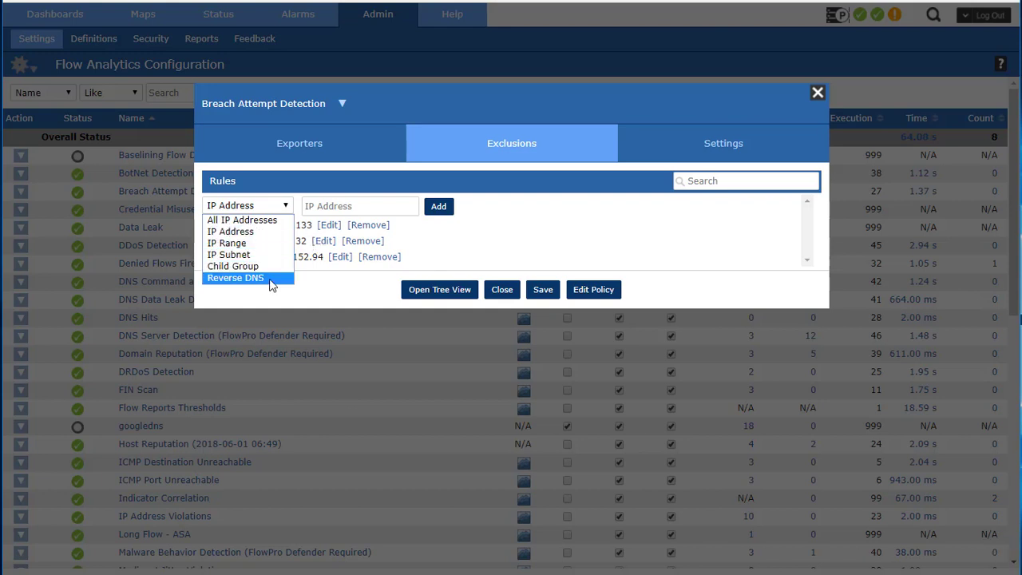
Step: Keep IP Address rules, check Threshold 50 and Aggregate Timeout 120, then close the dialog
click(360, 296)
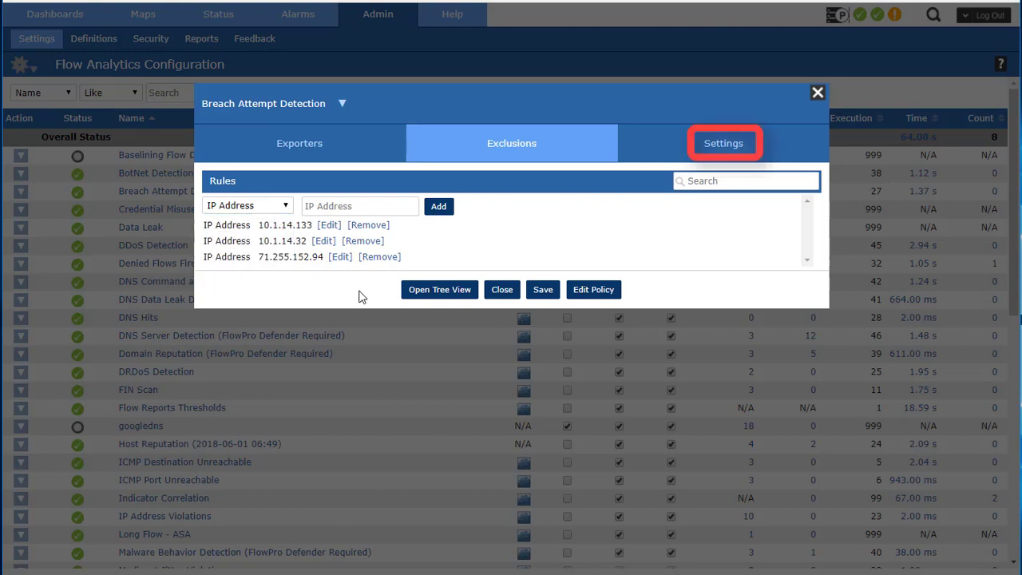
click(718, 145)
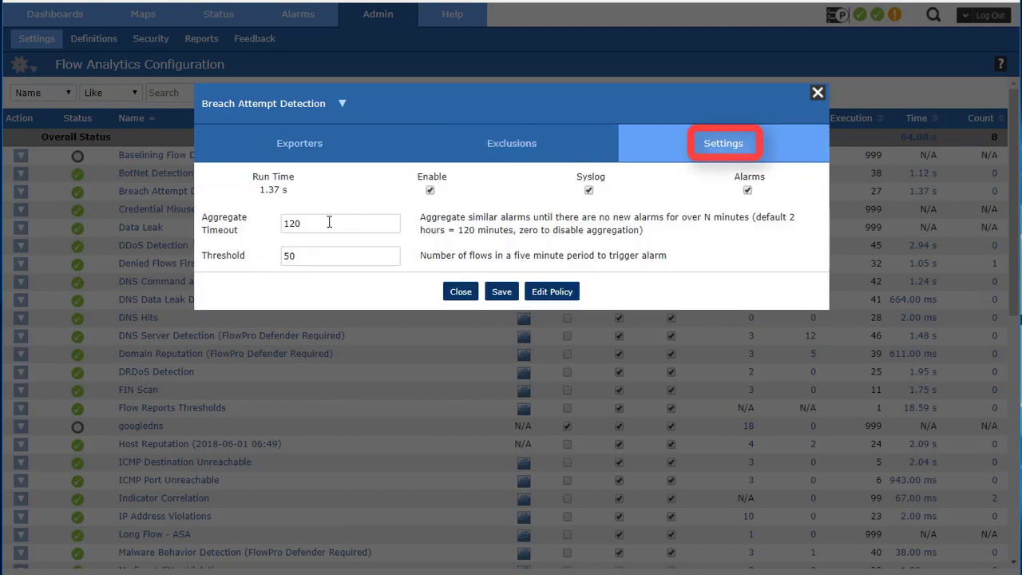
drag(352, 254, 281, 262)
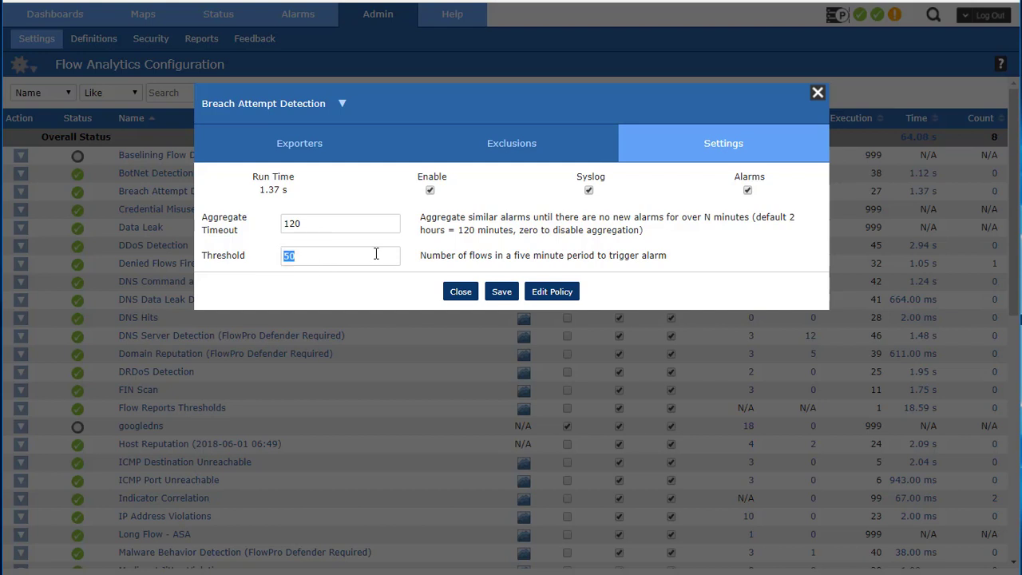
double_click(318, 223)
click(460, 292)
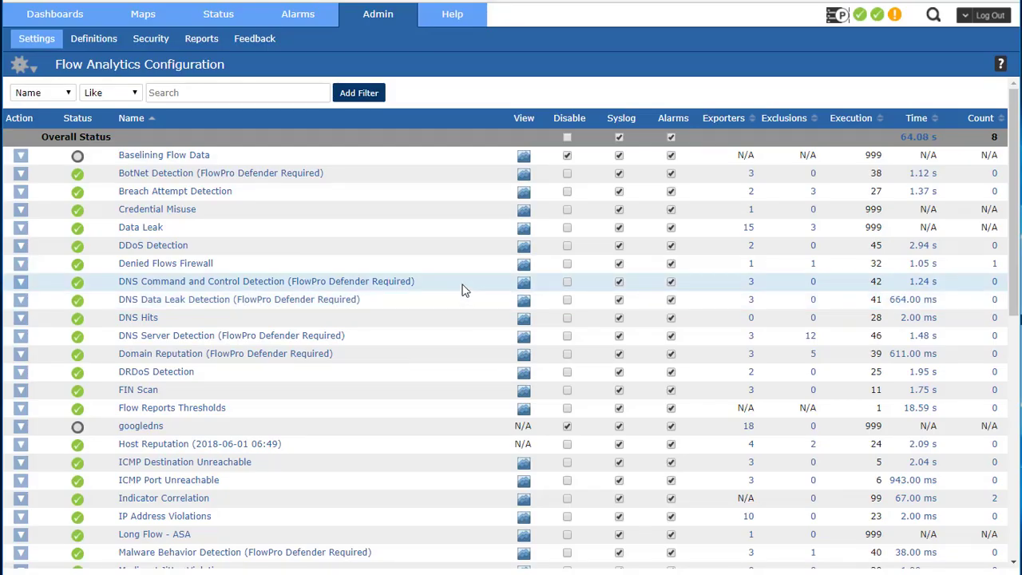
Step: View Status > System > Flow Report Thresholds, then return to the Alarms bulletin board
click(228, 18)
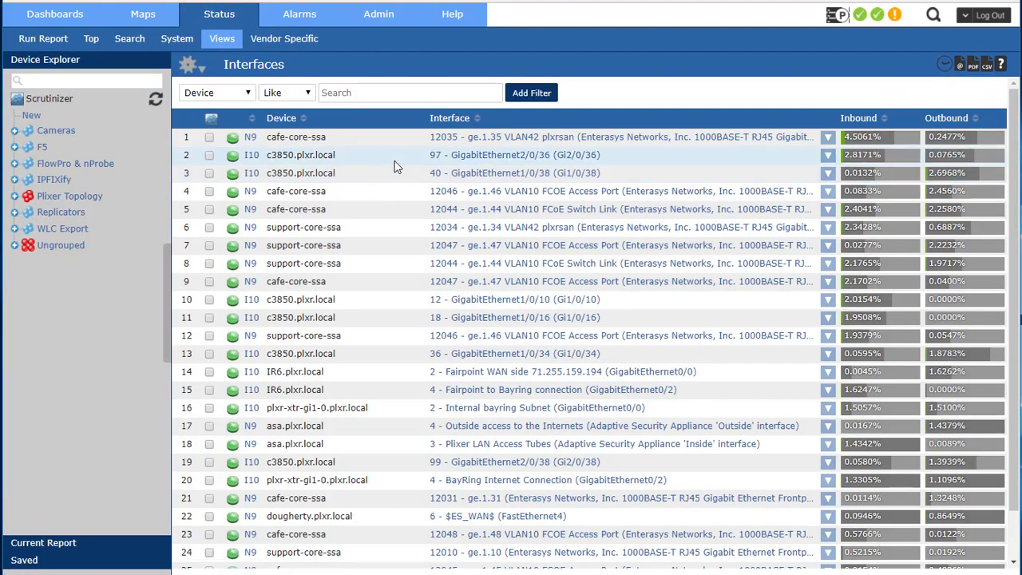
mouse_move(179, 40)
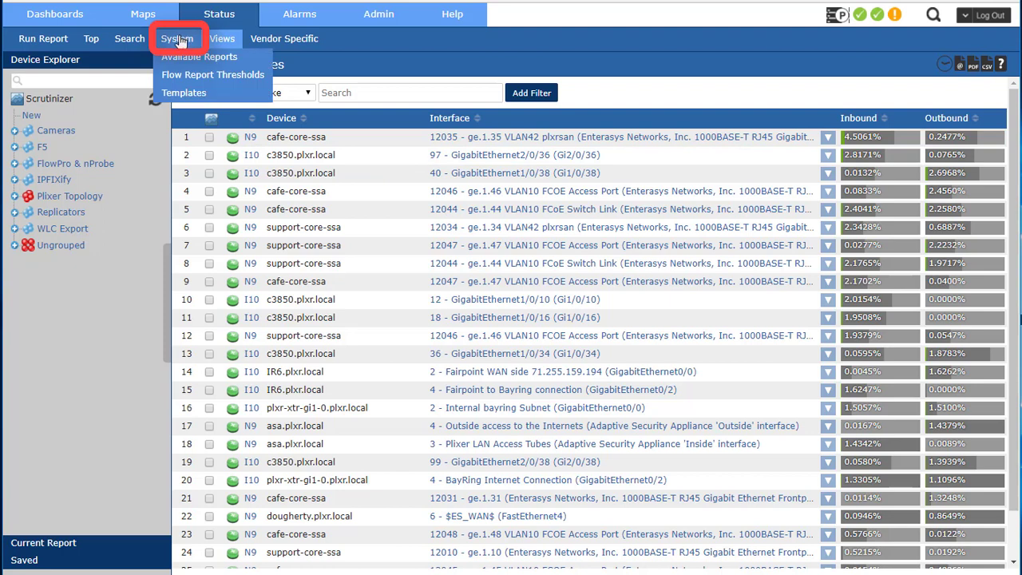
click(186, 75)
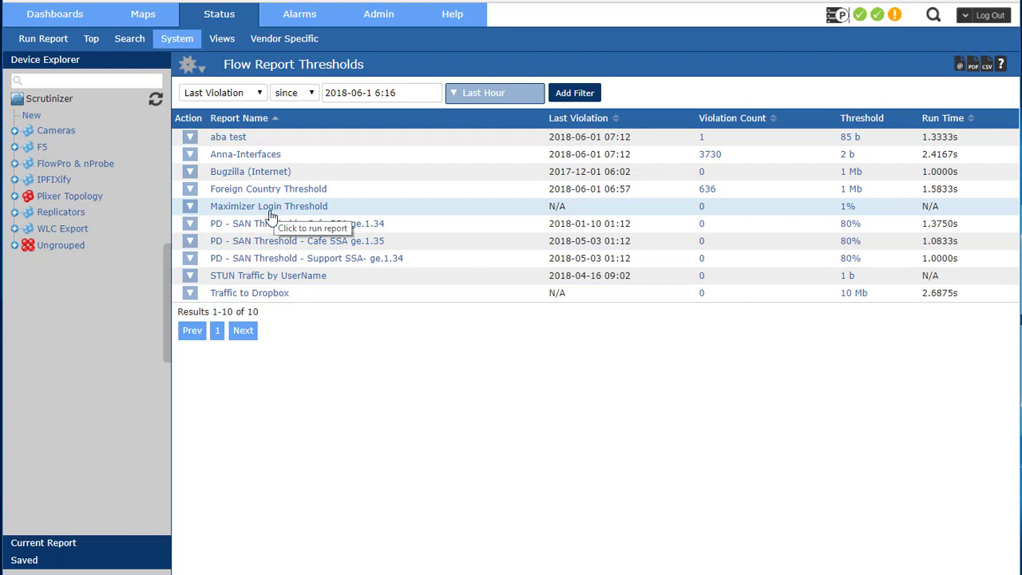
click(298, 14)
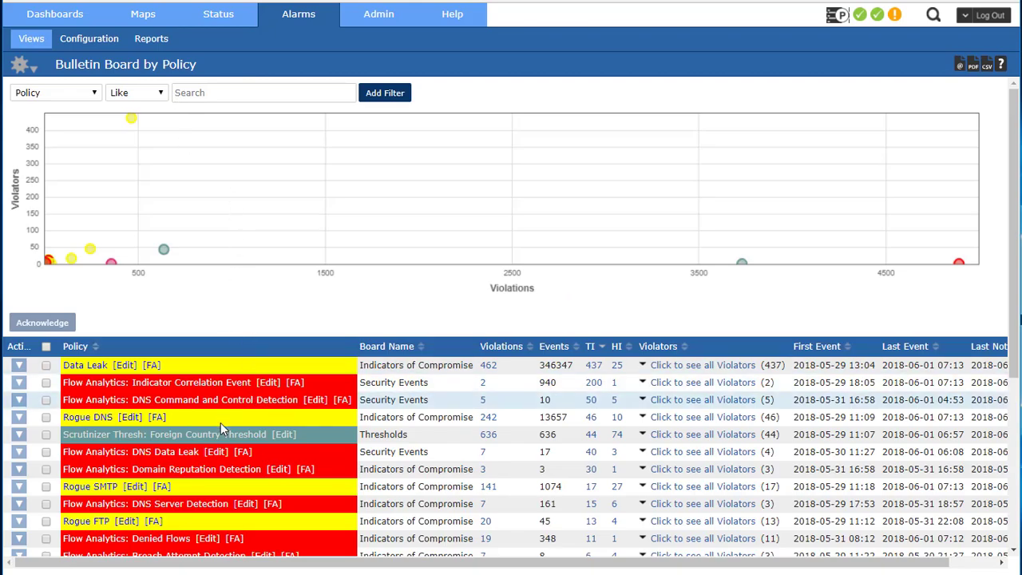
Step: Switch the Alarms view to Bulletin Board by Violator
click(39, 44)
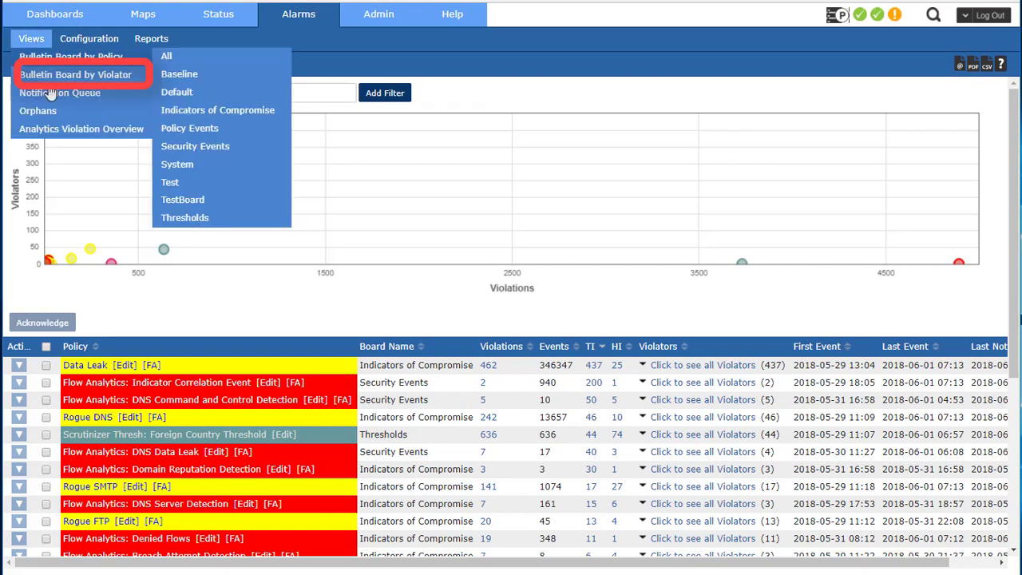
click(54, 76)
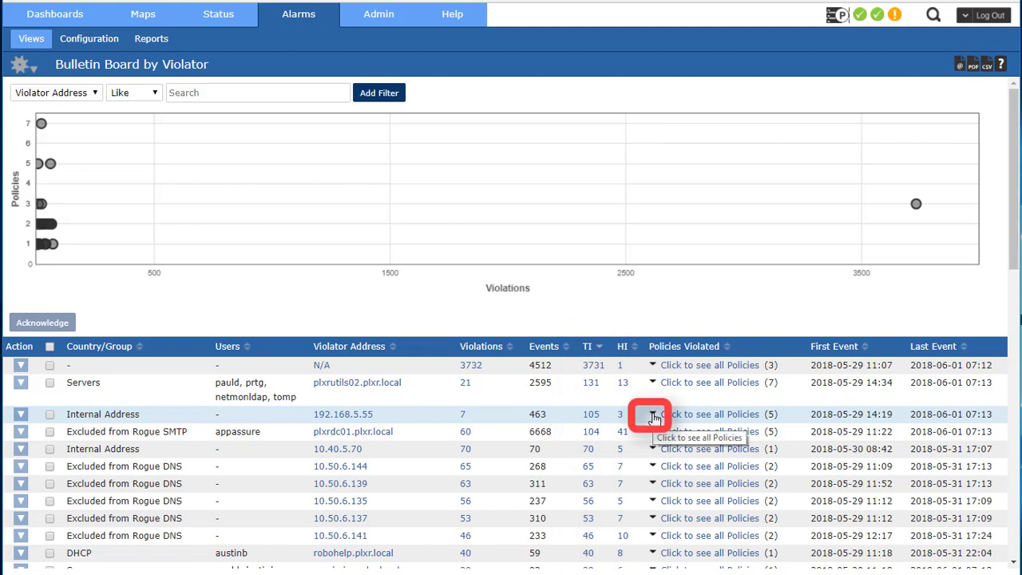
click(652, 415)
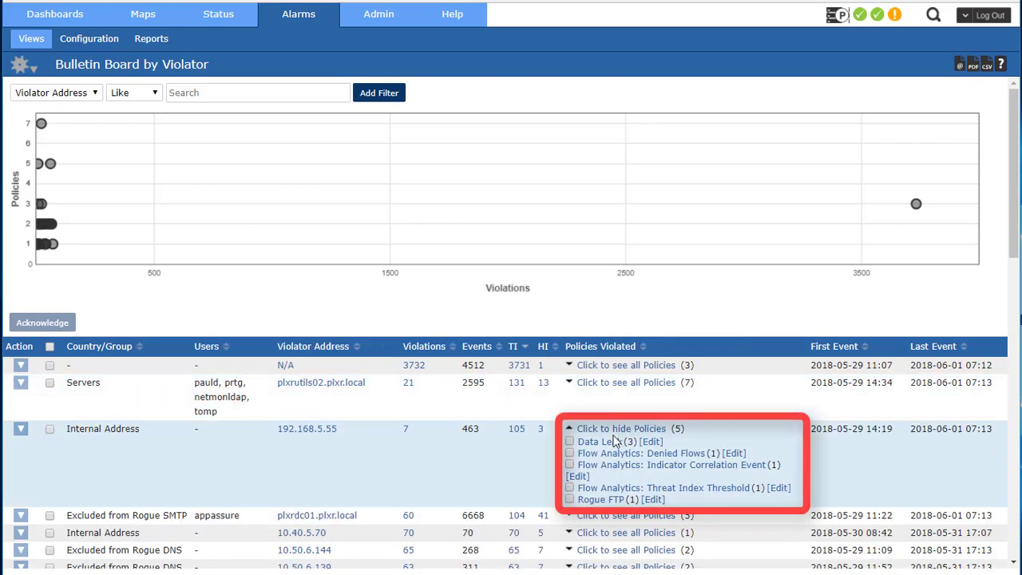